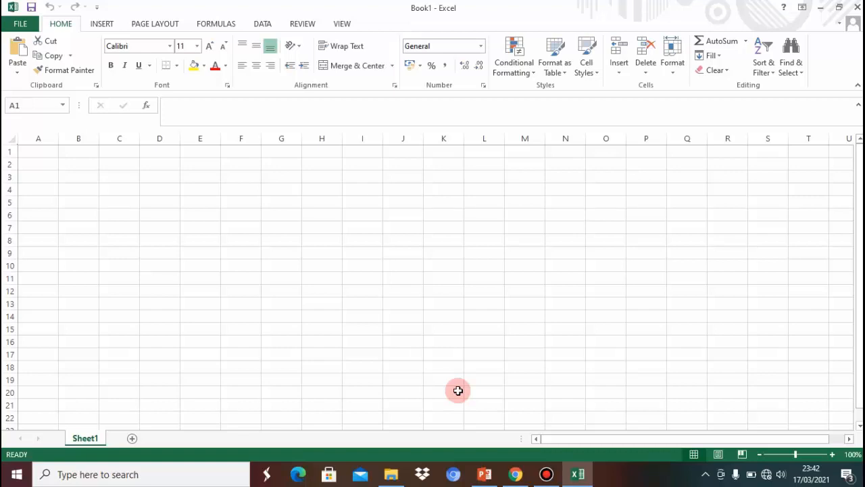
Enter the headers No, Nama Lengkap and Nilai PTS in B2:D2
click(78, 163)
text(No)
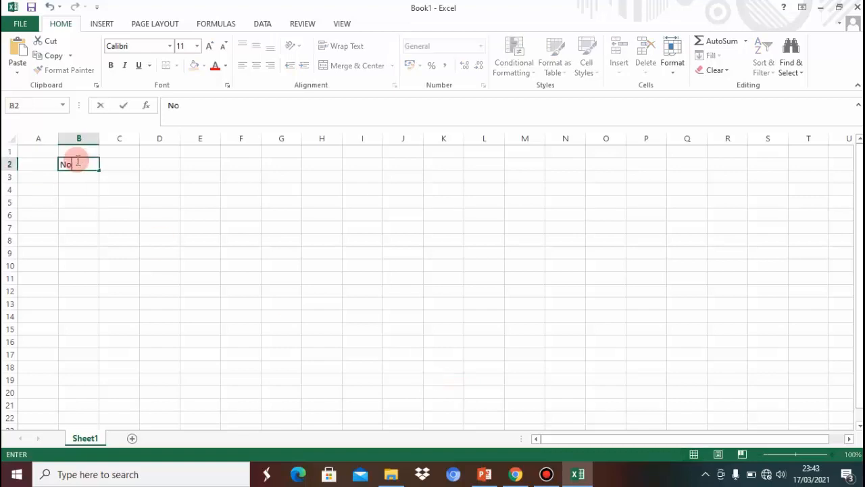
key(Tab)
text(Nama Lengkap)
key(Tab)
text(Nilai Uj)
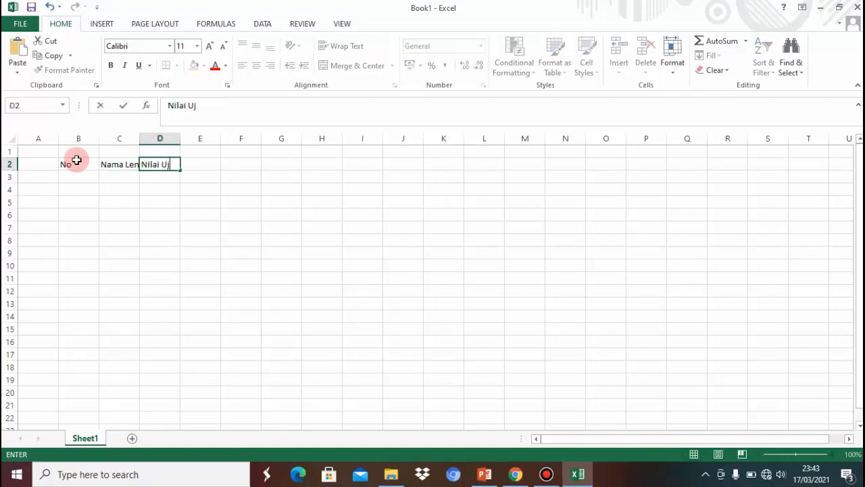
key(BackSpace)
key(BackSpace)
text(PTS)
Resize columns B–D to fit the No, Nama Lengkap and Nilai PTS headers
click(88, 138)
double_click(99, 138)
drag(122, 138, 151, 138)
drag(191, 138, 203, 138)
Number rows 1–5 in column B and enter the first two student names in C3:C4
click(70, 174)
text(1 2 3 4 5)
click(117, 176)
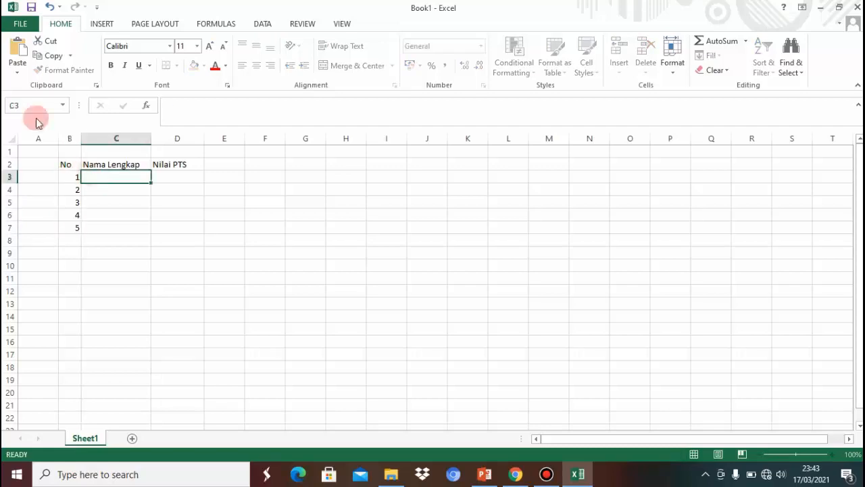
key(Return)
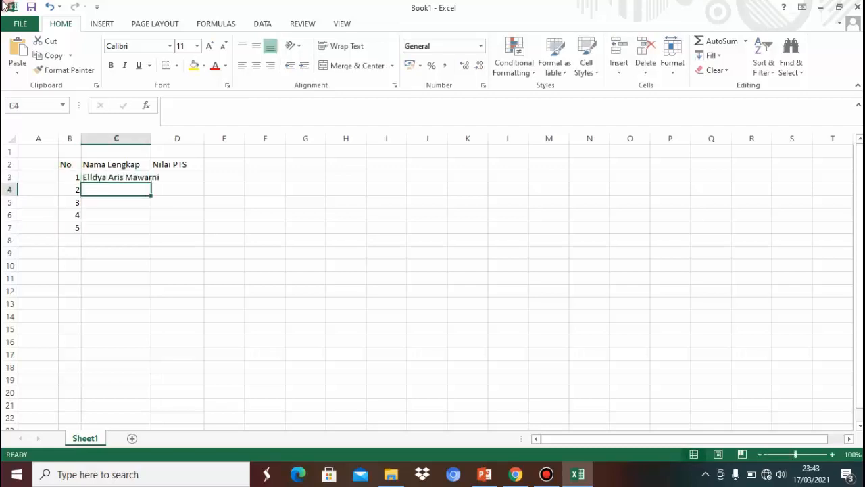
key(Return)
click(95, 191)
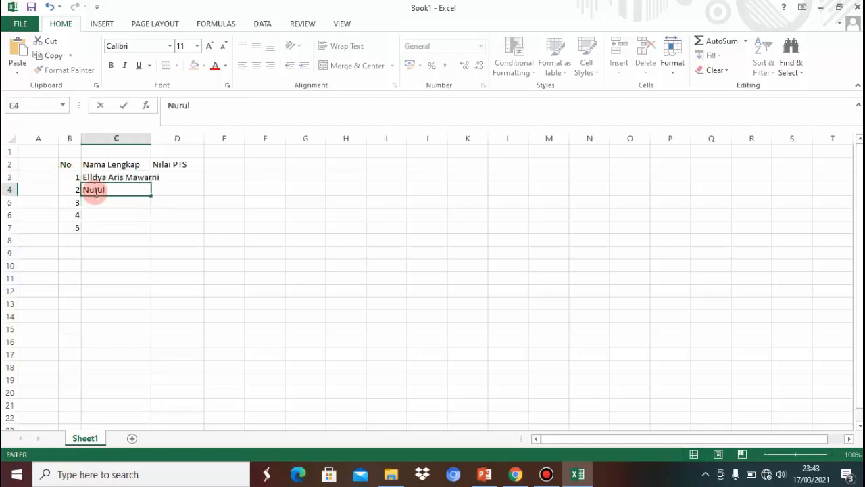
key(Return)
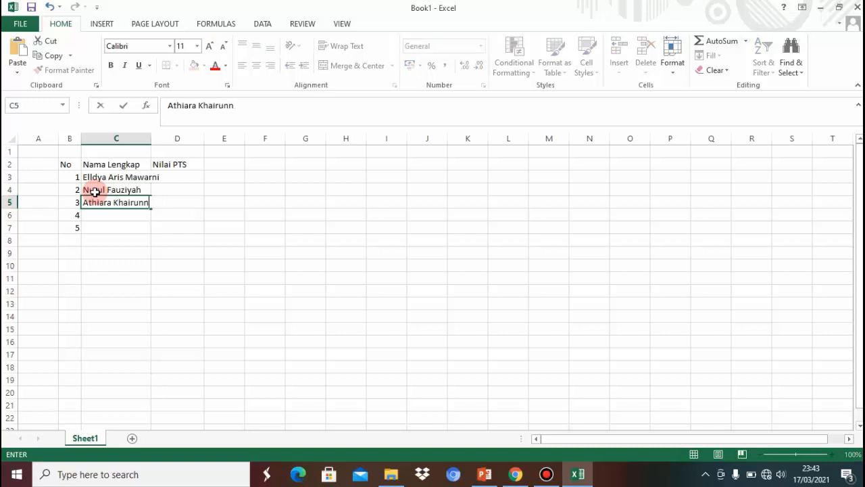
Enter the remaining three student names in C5:C7 and widen the names column to fit
key(Return)
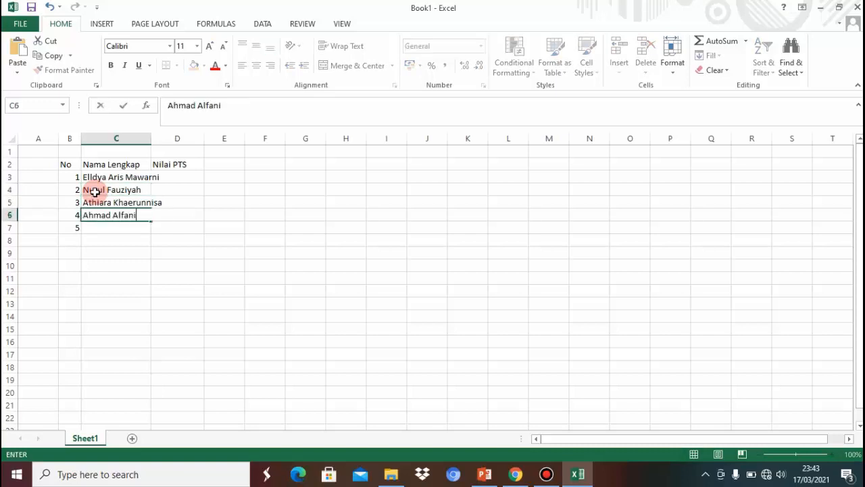
key(Return)
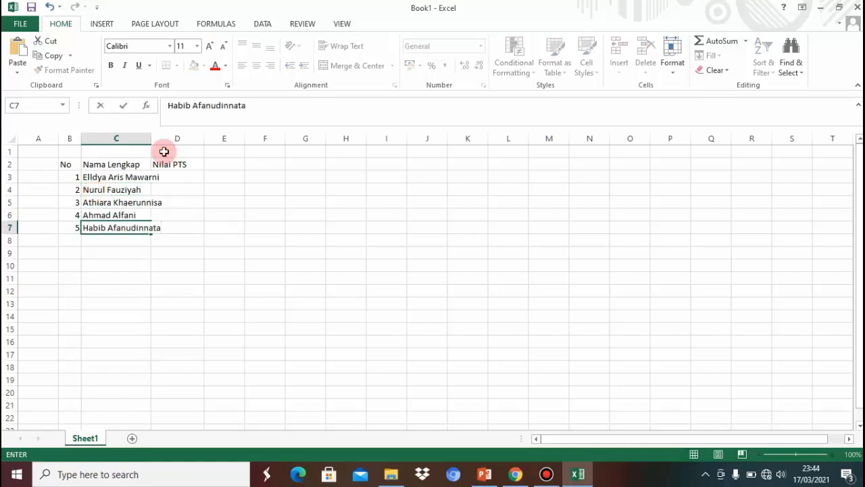
click(139, 138)
drag(151, 138, 174, 142)
click(242, 189)
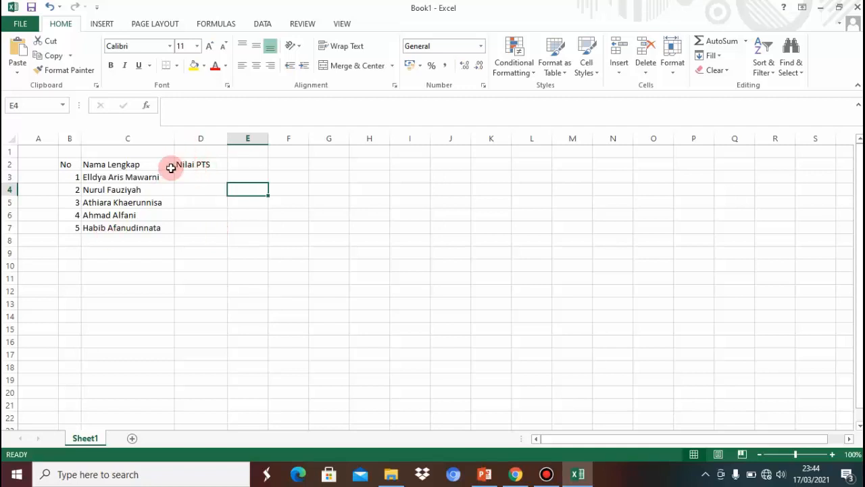
Enter the scores 90, 89, 88, 90, 89 in D3:D7
click(195, 178)
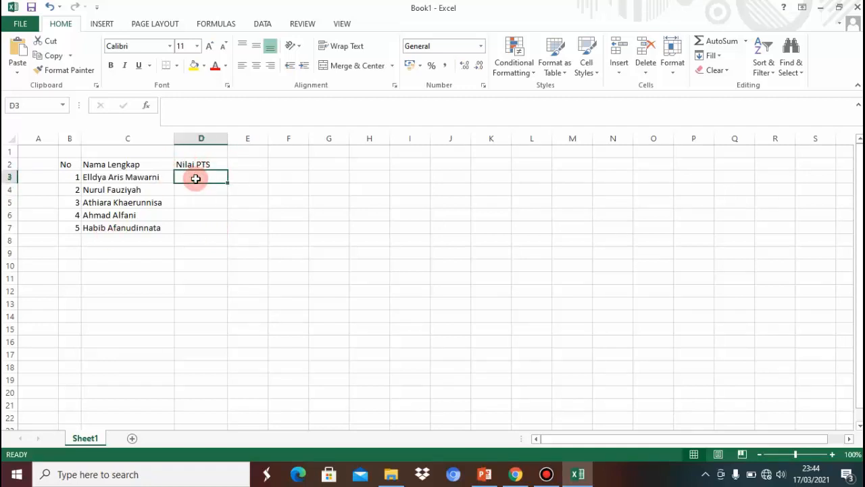
text(90)
key(Return)
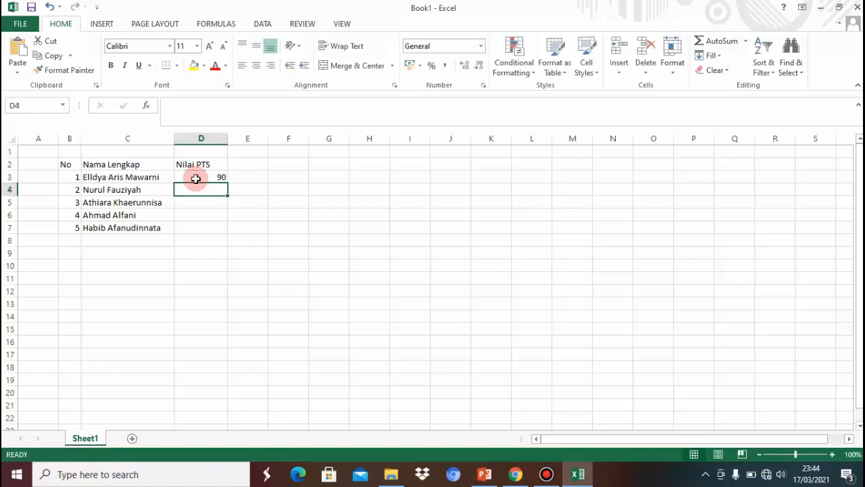
text(89)
key(Return)
text(88)
key(Return)
text(90)
key(Return)
text(89)
key(Tab)
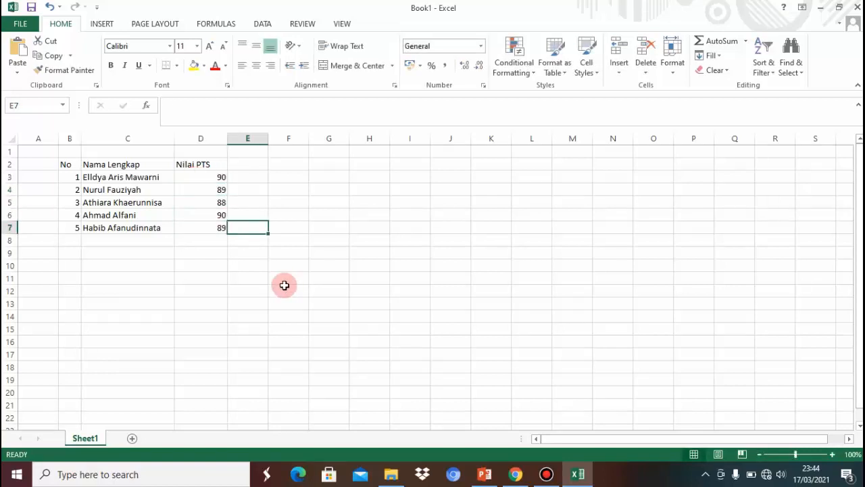
Type the label Jumlah Nilai in C8 and Rata-Rata in C9
click(123, 238)
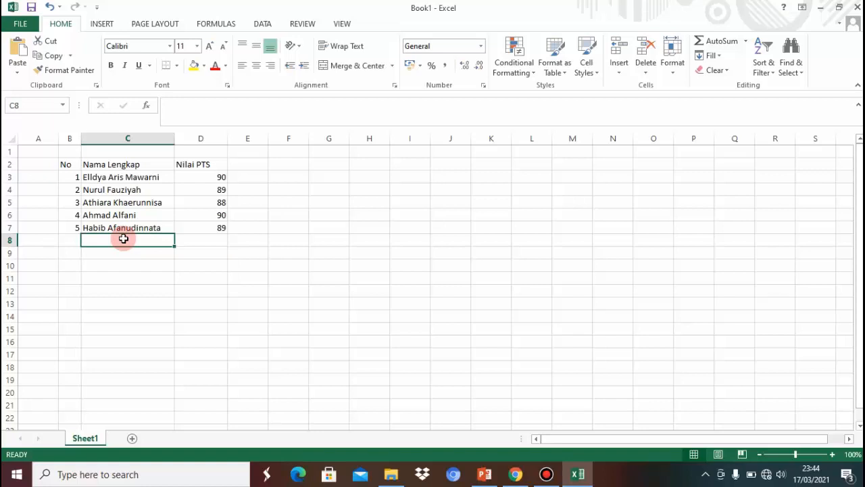
text(Jumlah Nilai)
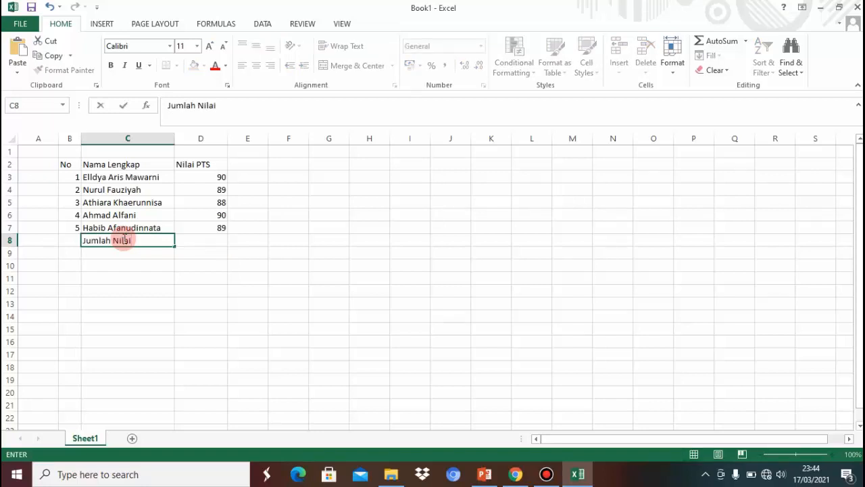
key(Return)
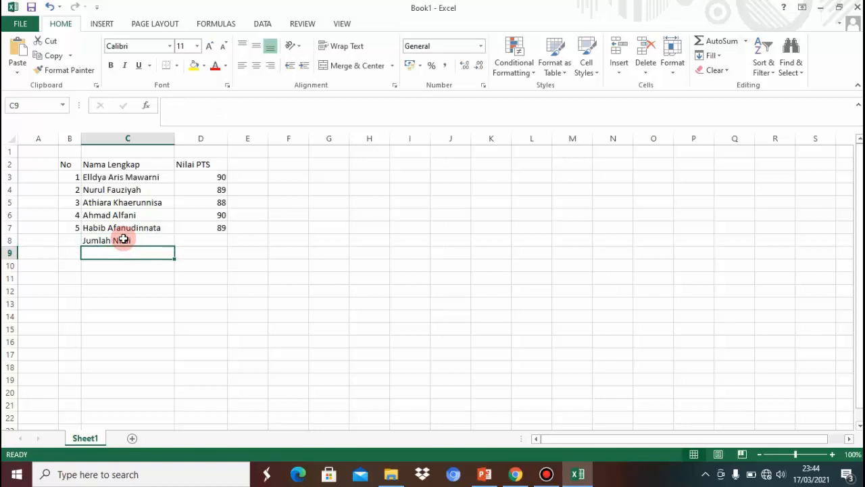
text(Rata-Rata)
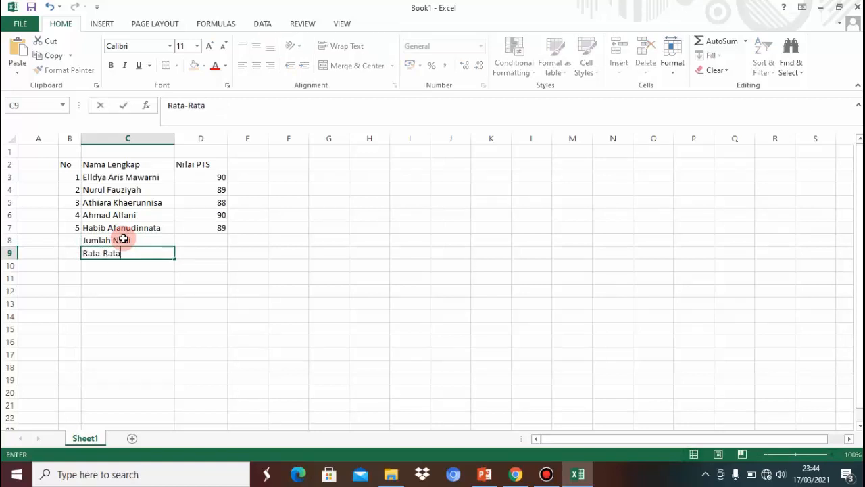
key(Return)
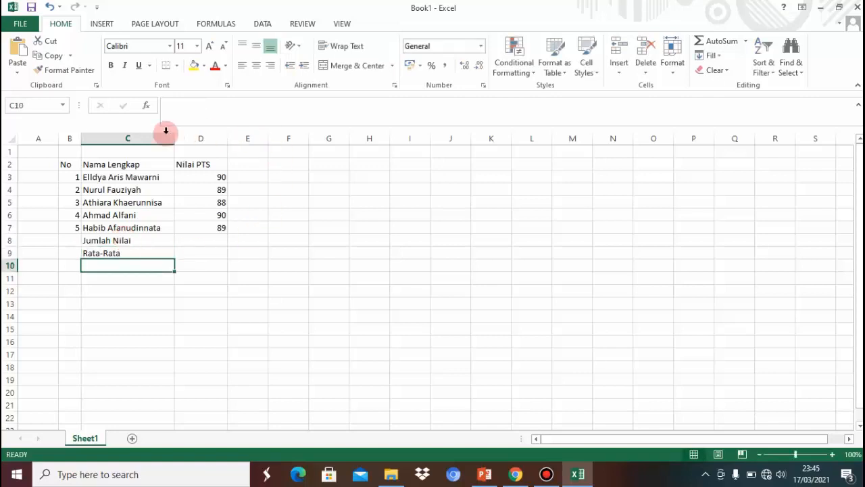
click(206, 239)
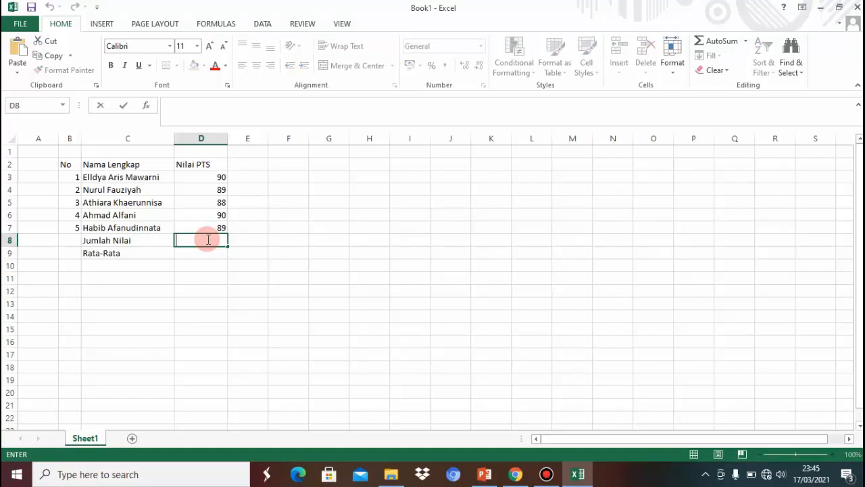
Begin the total formula in D8 by typing =sum(
text(=)
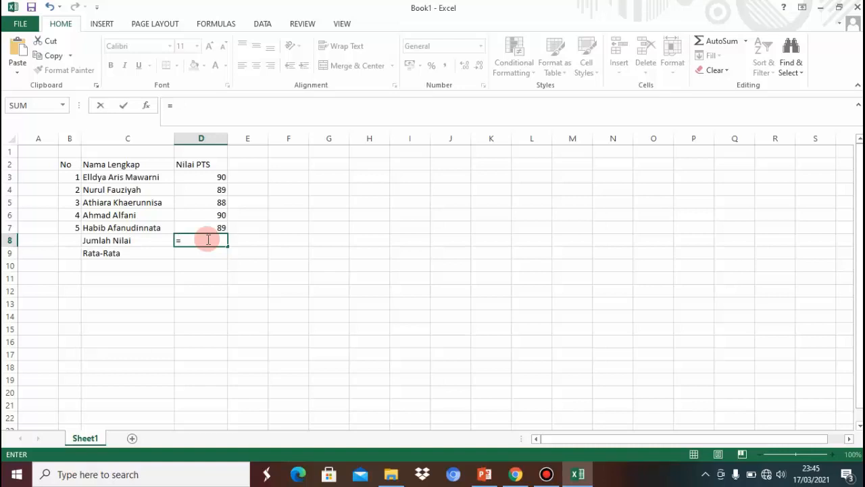
text(su)
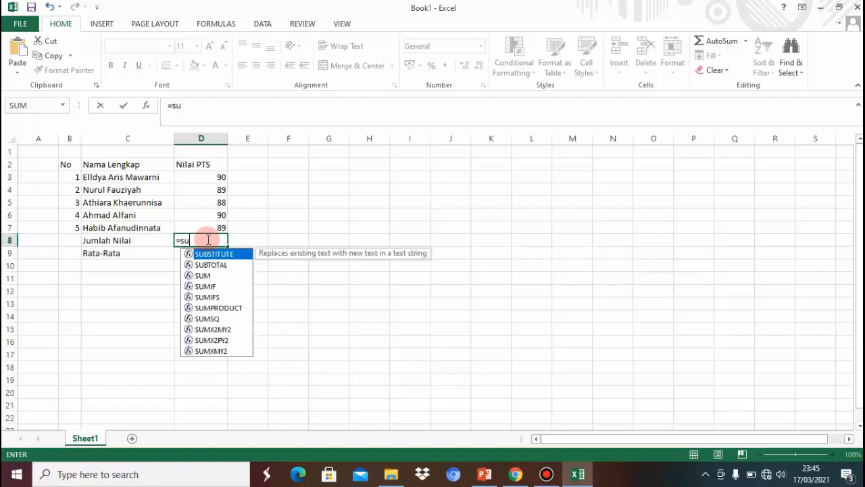
text(m)
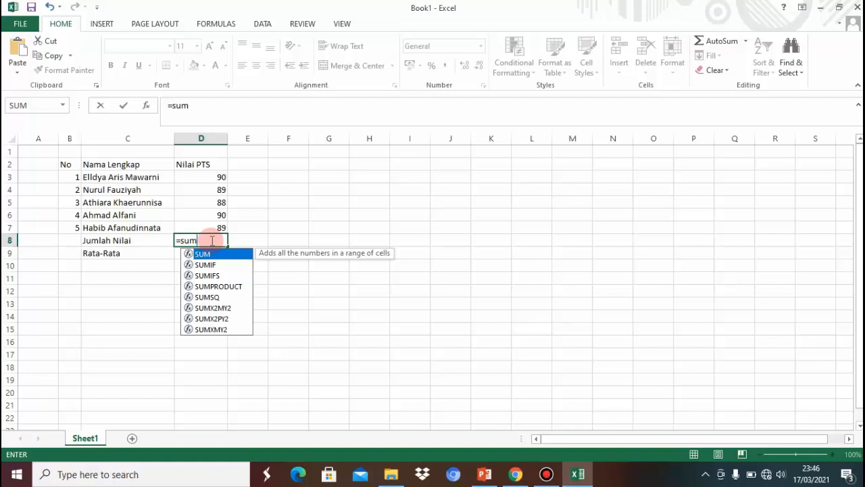
text(()
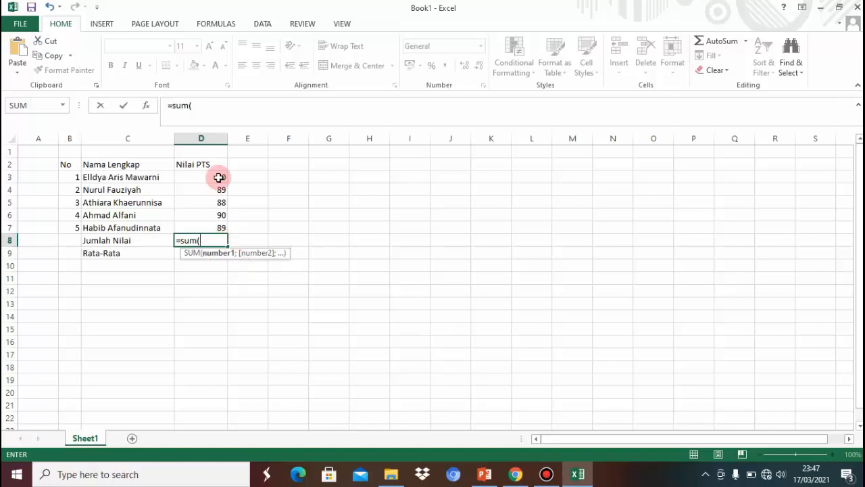
Complete the SUM formula with range D3:D7 so D8 shows 446
click(219, 177)
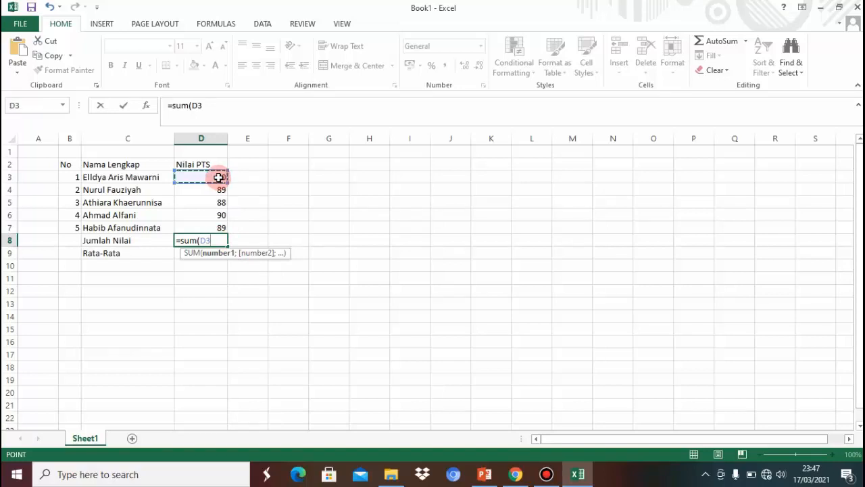
drag(219, 178, 219, 189)
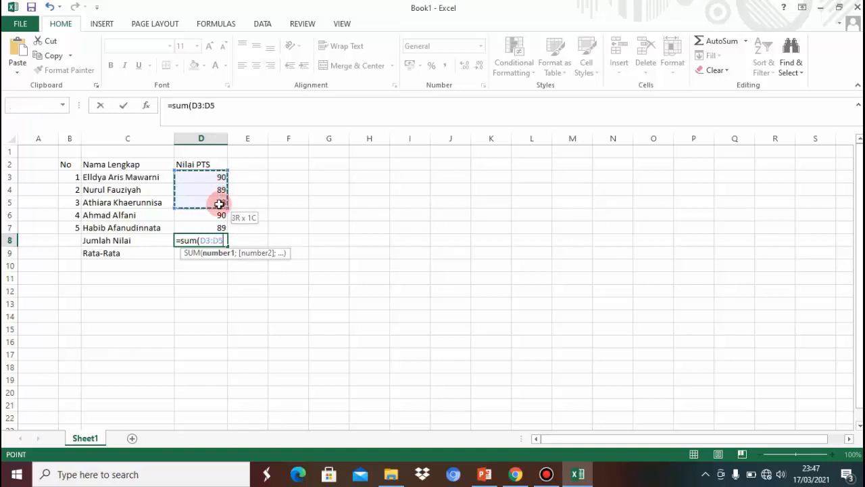
drag(219, 219, 219, 225)
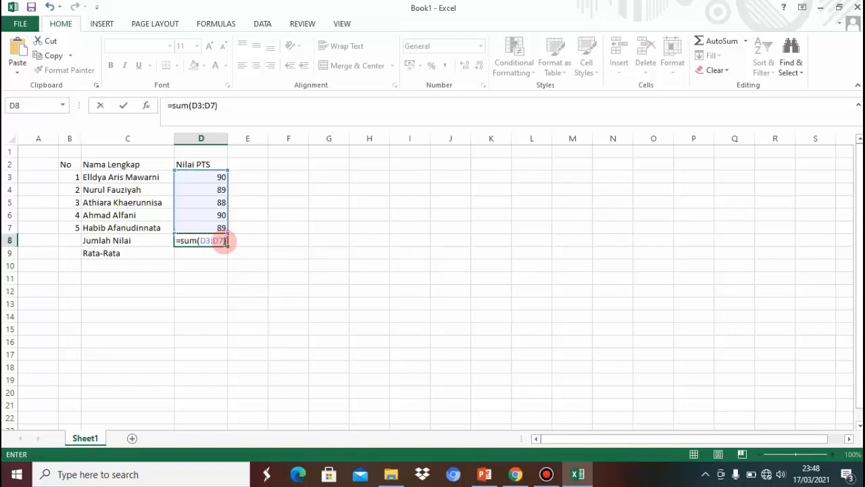
key(Return)
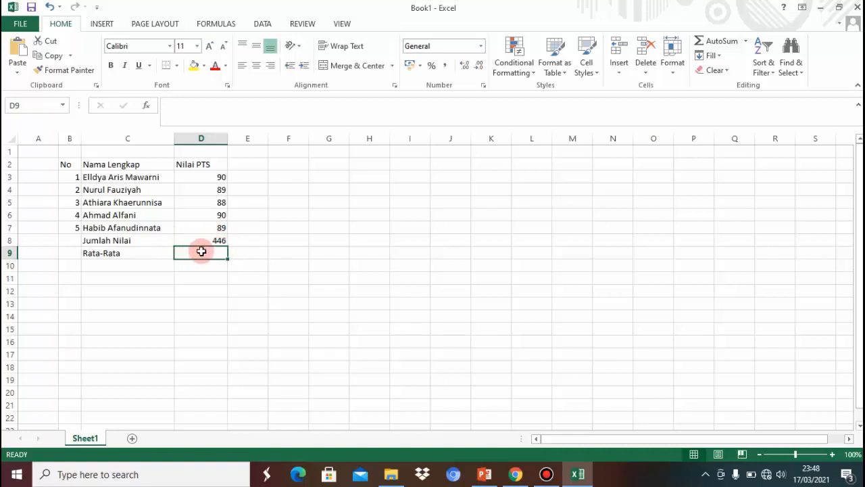
Enter =AVERAGE(D3:D7) in D9 so it shows 89,2
key(BackSpace)
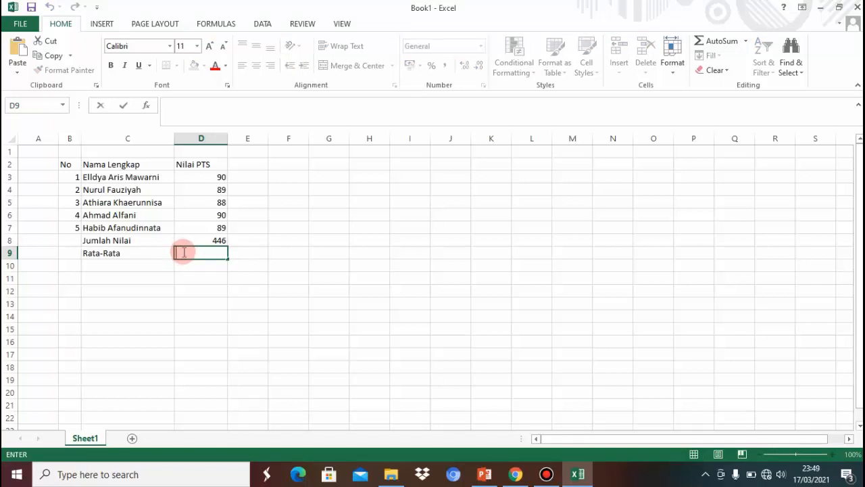
text(=)
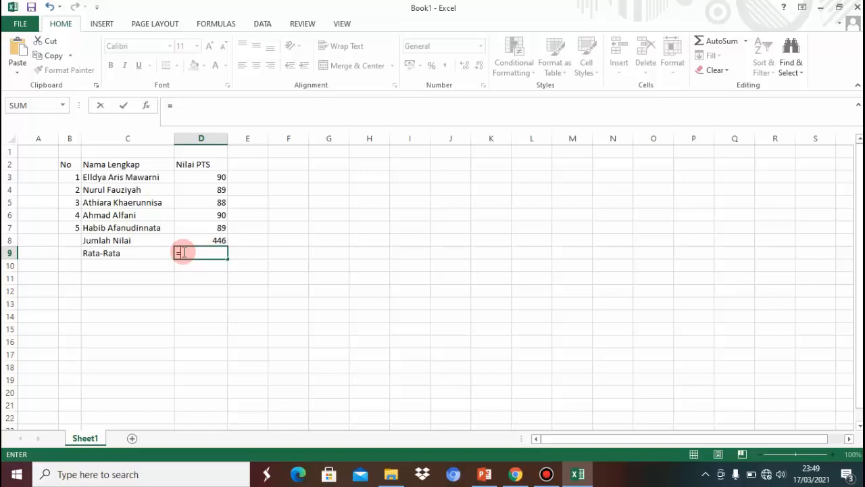
text(average)
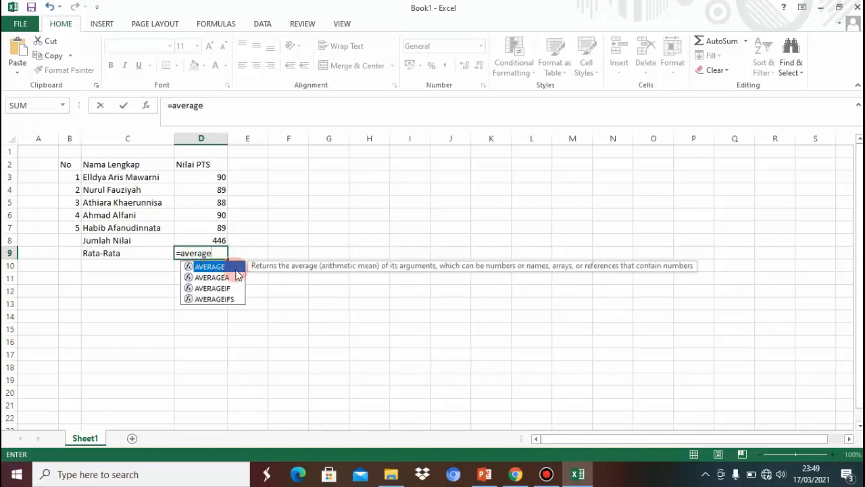
click(219, 254)
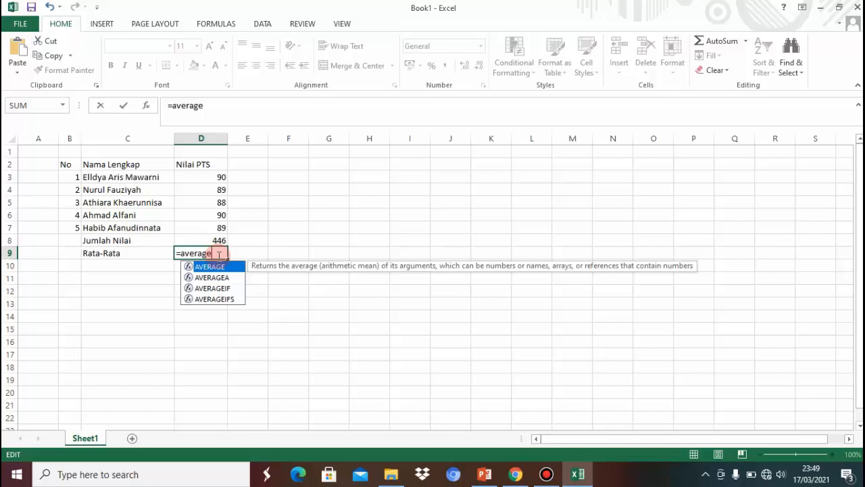
text(()
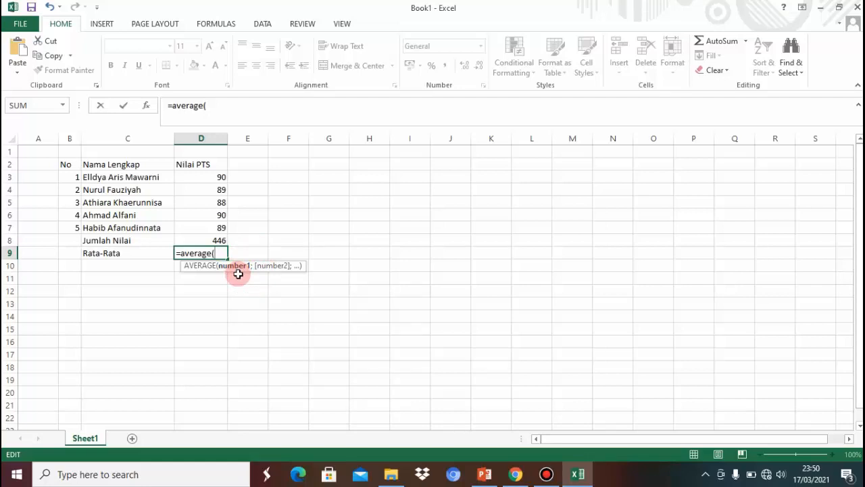
key(F2)
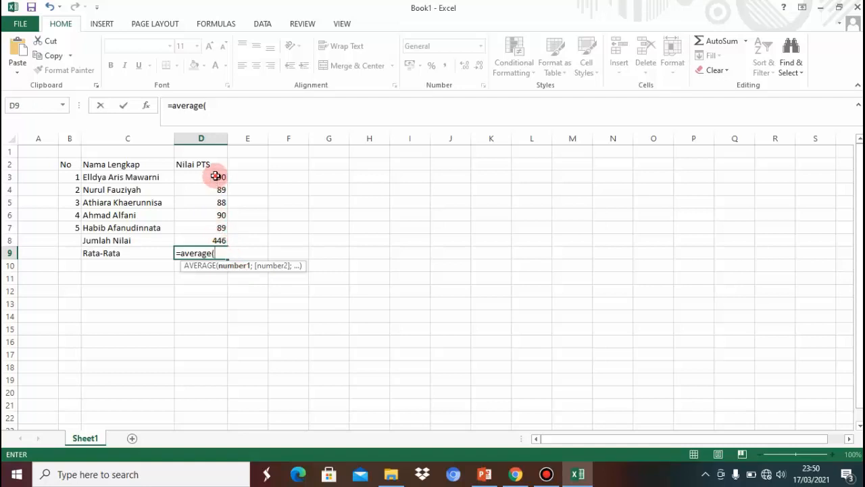
drag(215, 176, 225, 225)
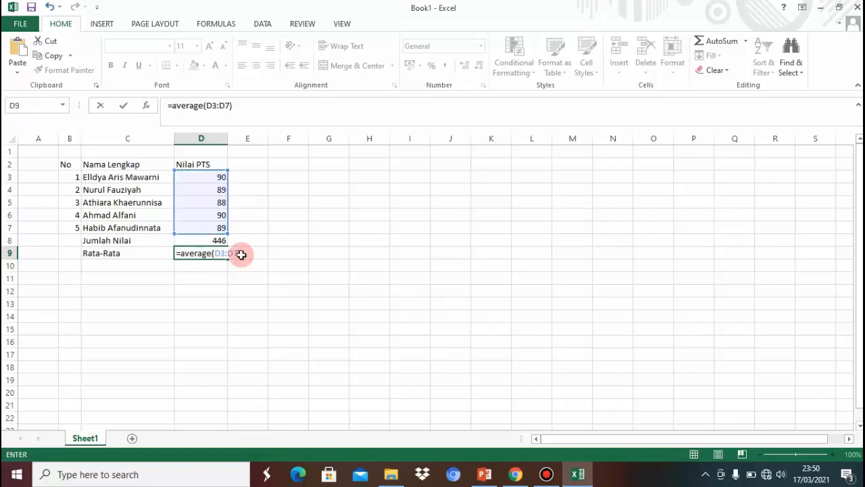
key(Return)
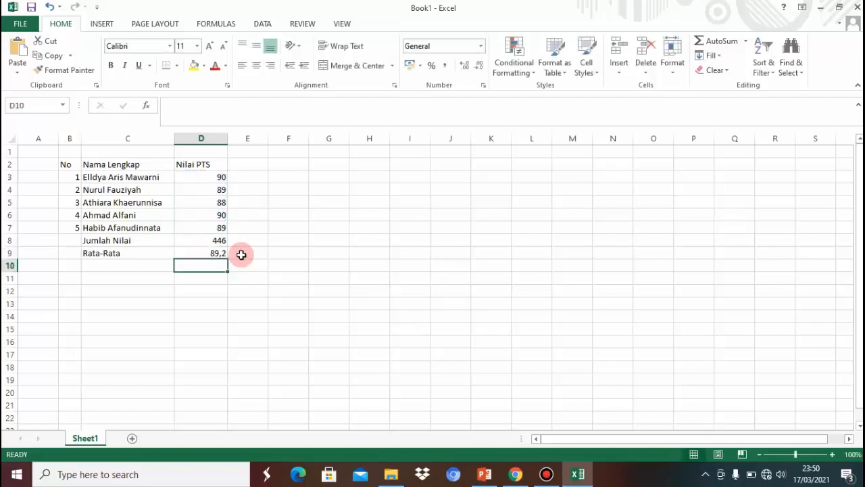
click(198, 251)
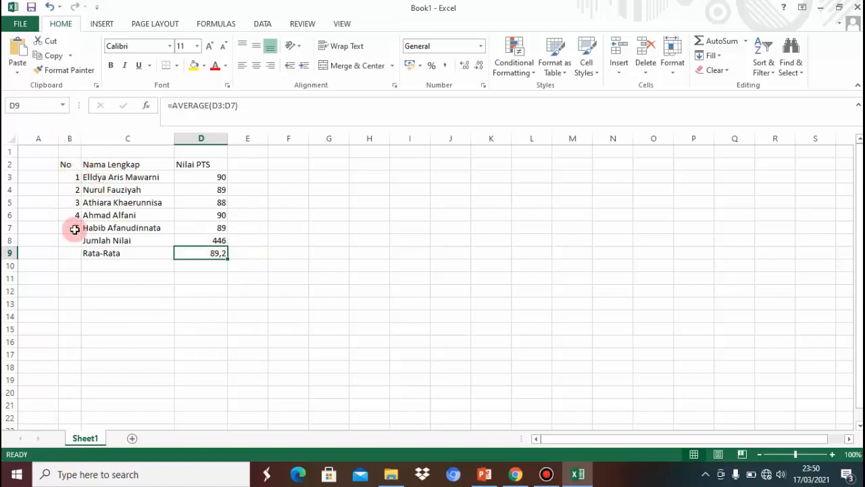
Apply all borders to the table range B2:D9
drag(68, 167, 206, 251)
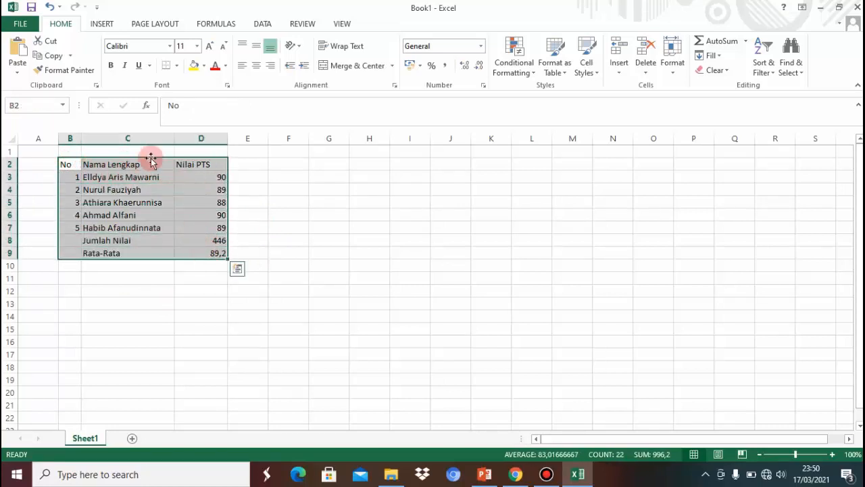
click(178, 70)
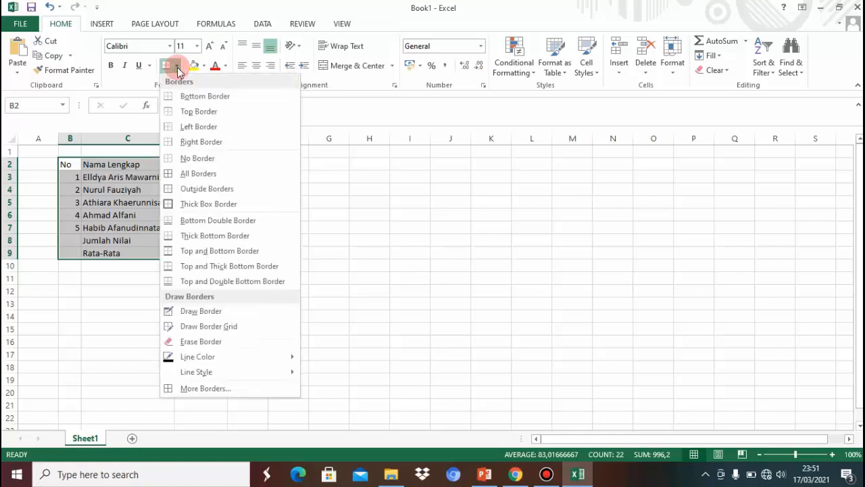
click(205, 175)
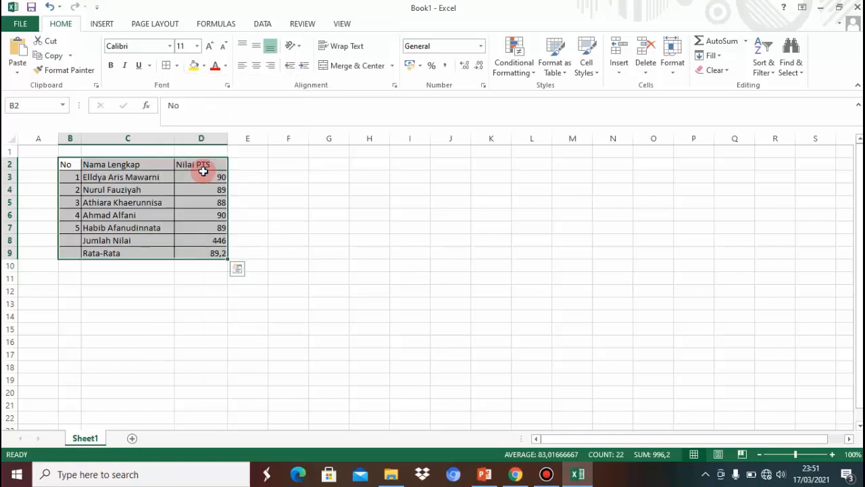
click(255, 217)
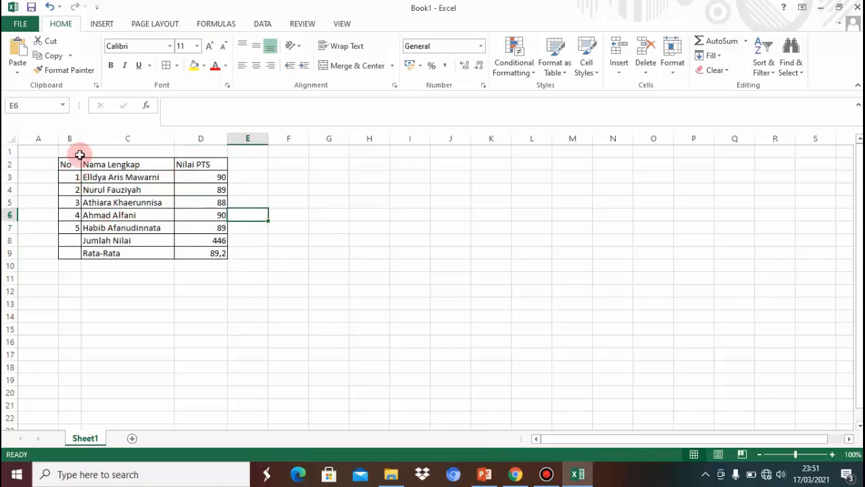
Make the header row B2:D2 bold with a yellow fill and narrow column B
drag(69, 163, 183, 167)
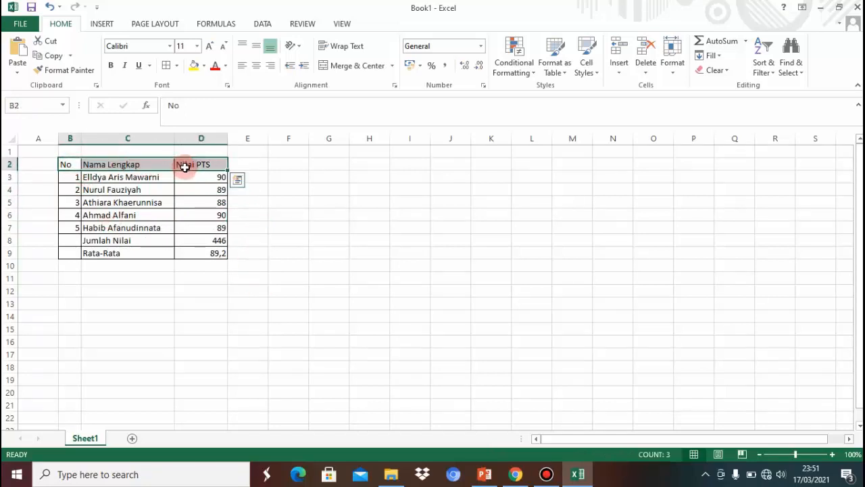
click(111, 65)
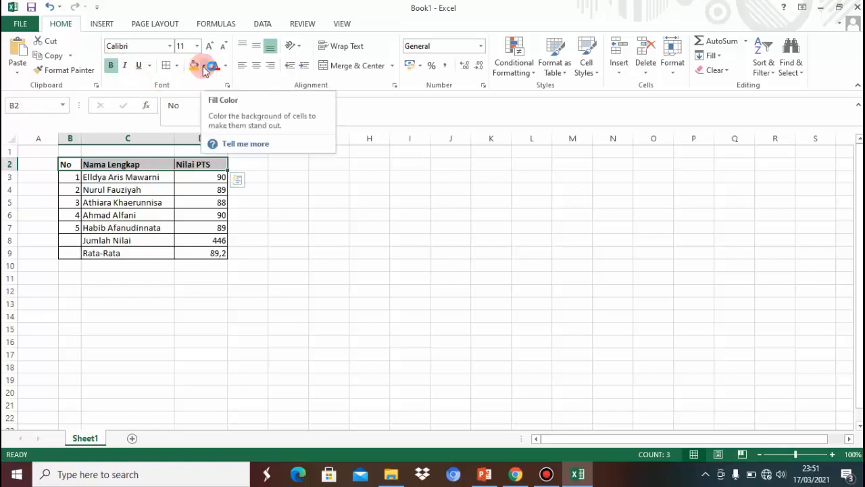
click(195, 65)
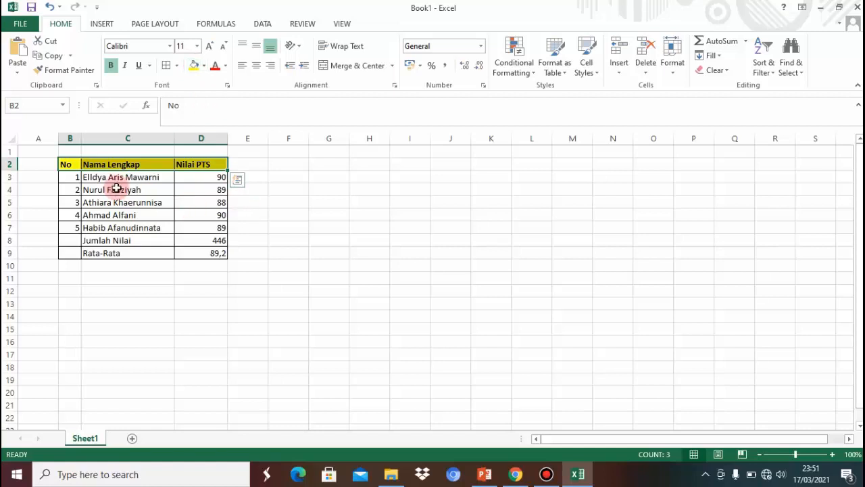
drag(81, 138, 74, 138)
click(168, 327)
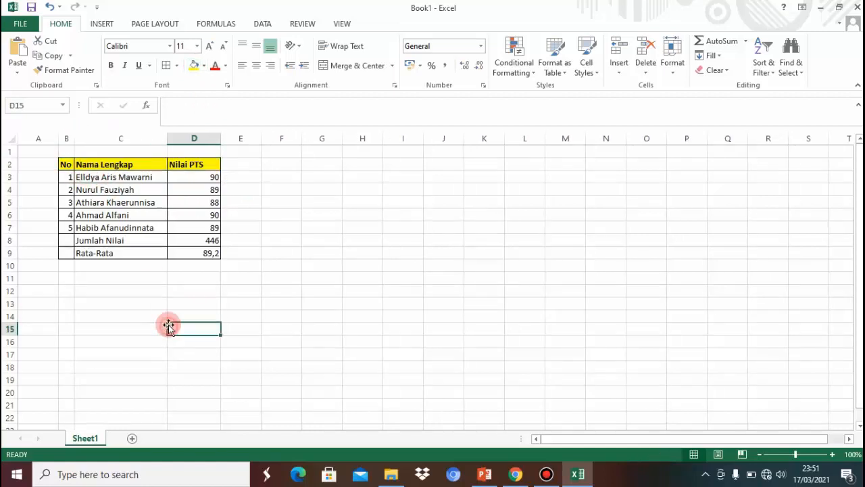
Bold the Jumlah Nilai and Rata-Rata labels in C8 and C9
click(150, 240)
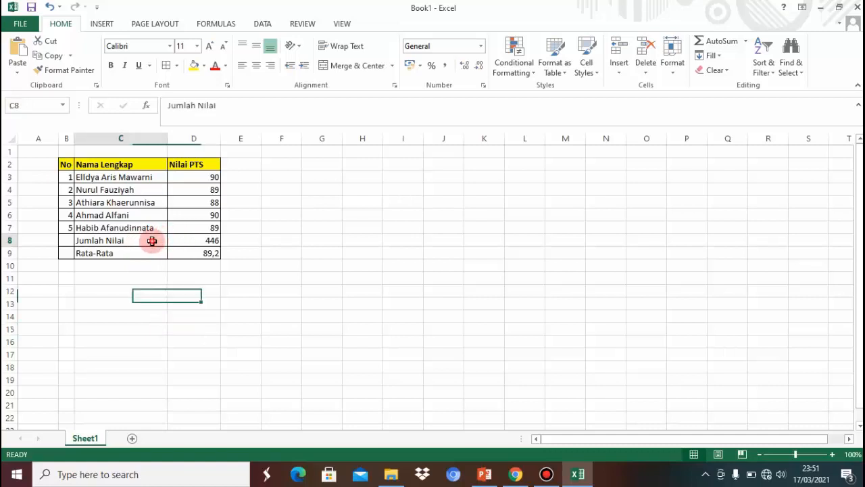
click(111, 67)
click(109, 251)
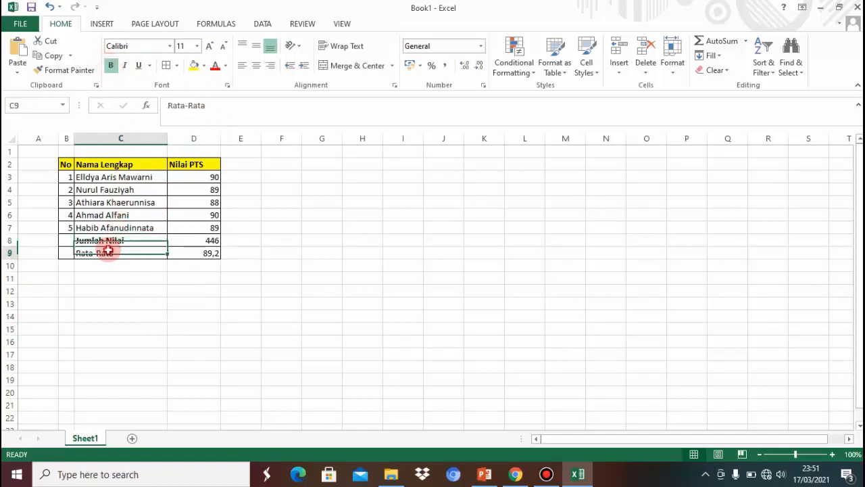
click(115, 69)
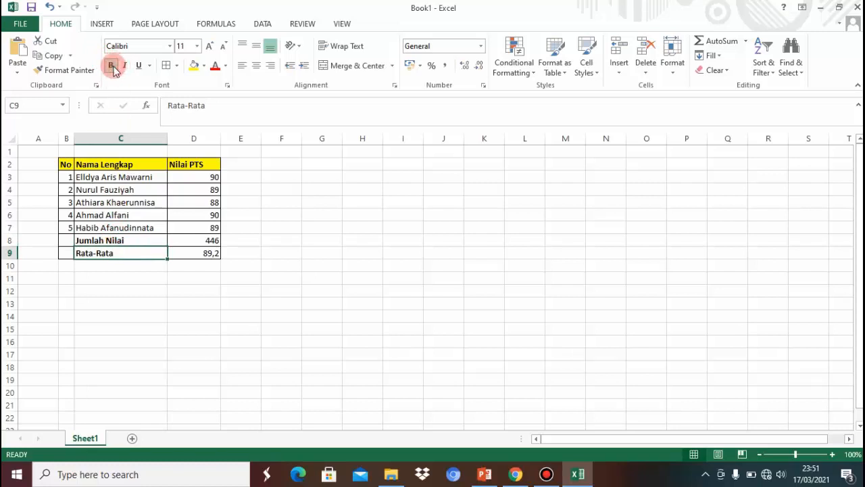
click(213, 240)
click(173, 290)
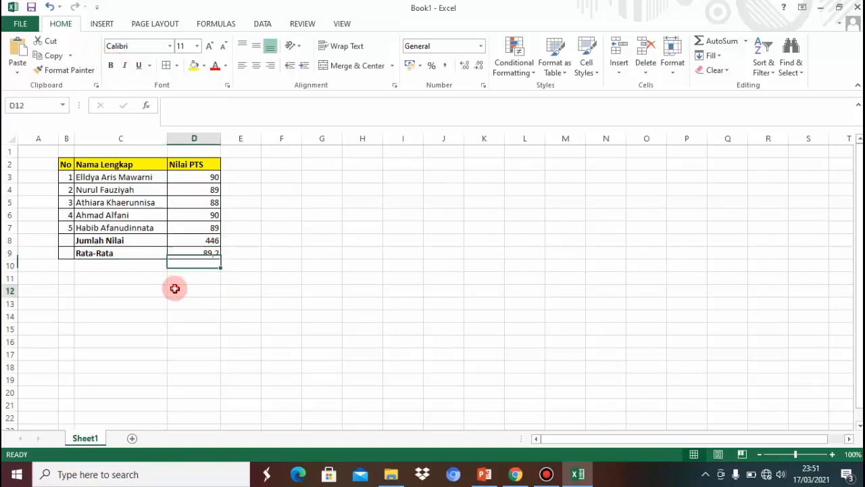
Fill the total cell D8 light blue and the average cell D9 gold
click(212, 238)
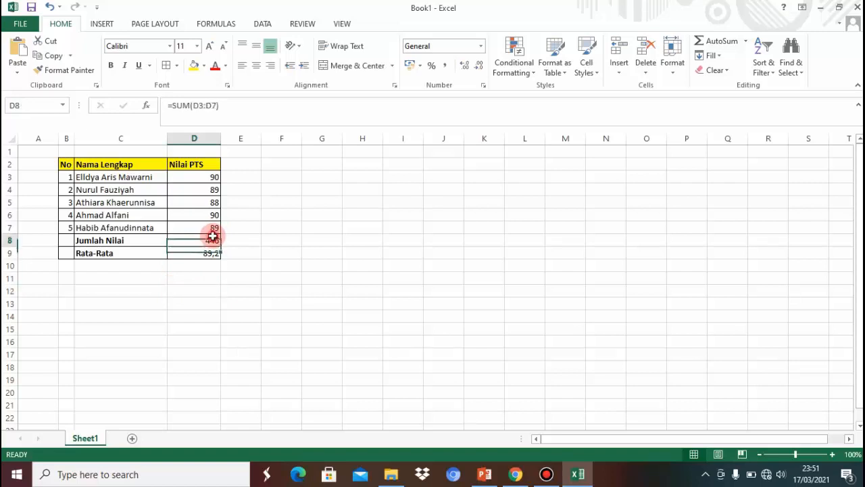
click(205, 67)
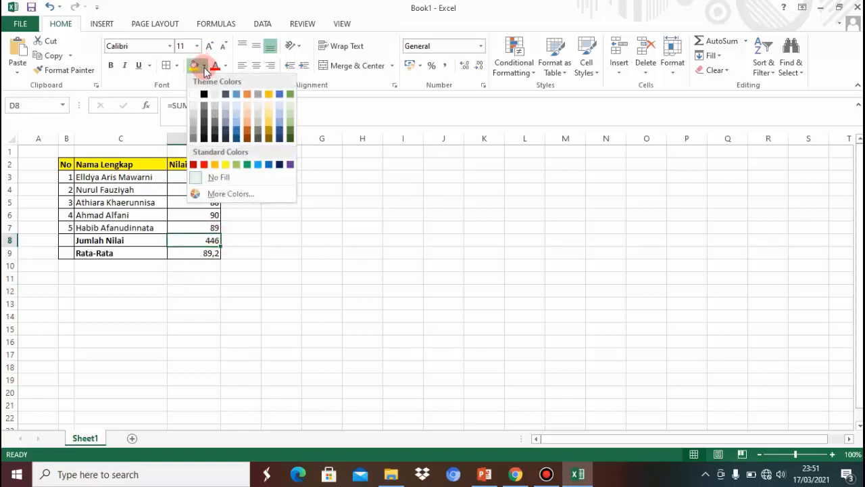
click(258, 165)
click(192, 252)
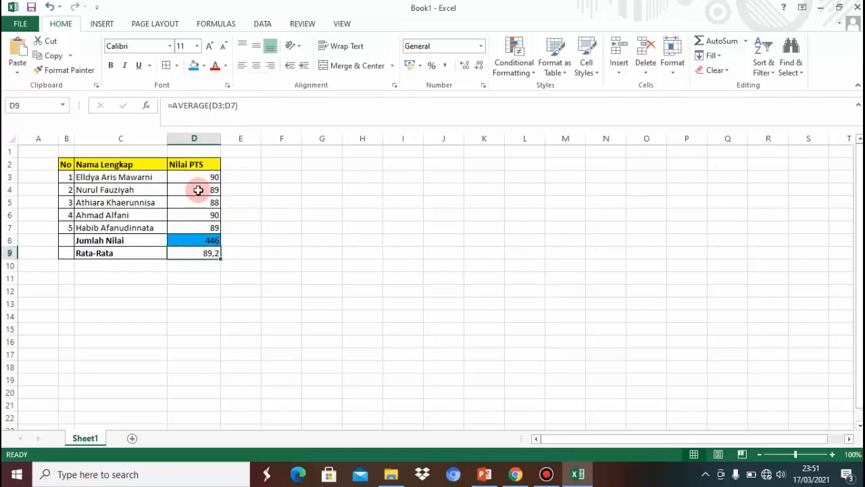
click(206, 72)
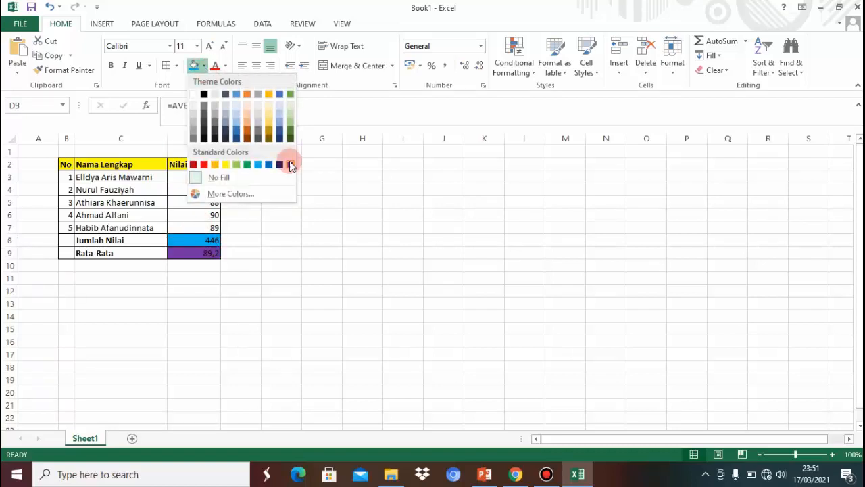
click(270, 129)
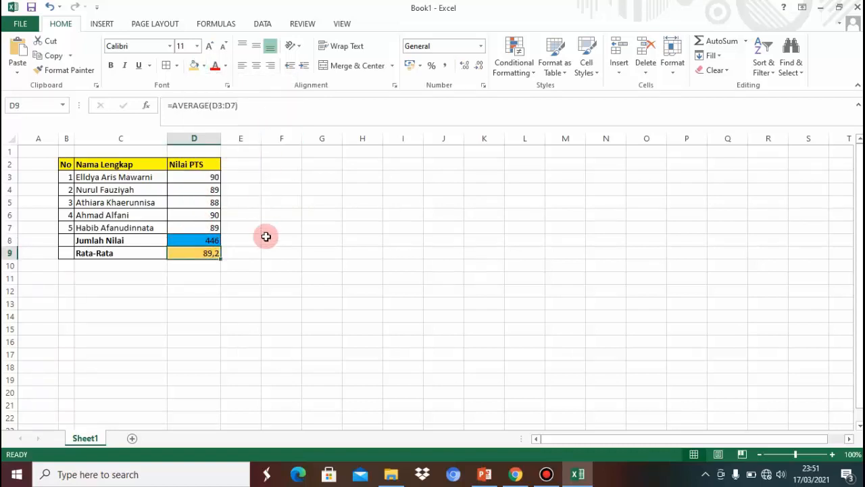
click(265, 238)
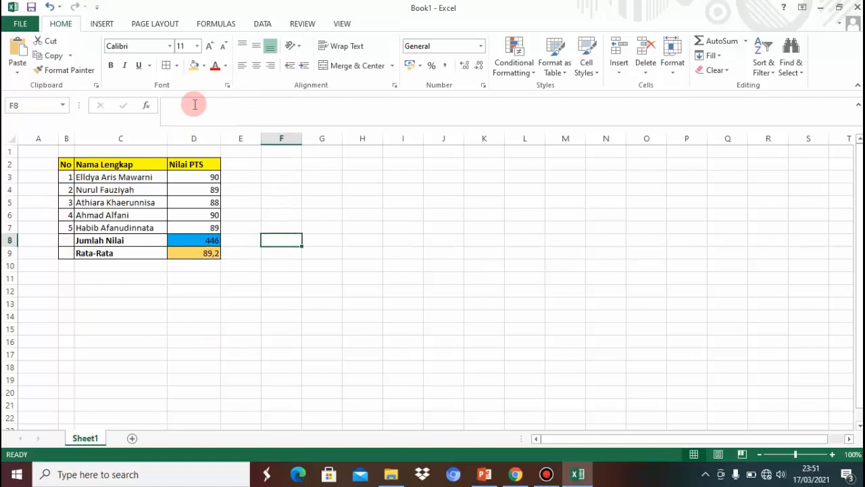
Rename the Sheet1 tab to 'Nilai PTS'
double_click(85, 438)
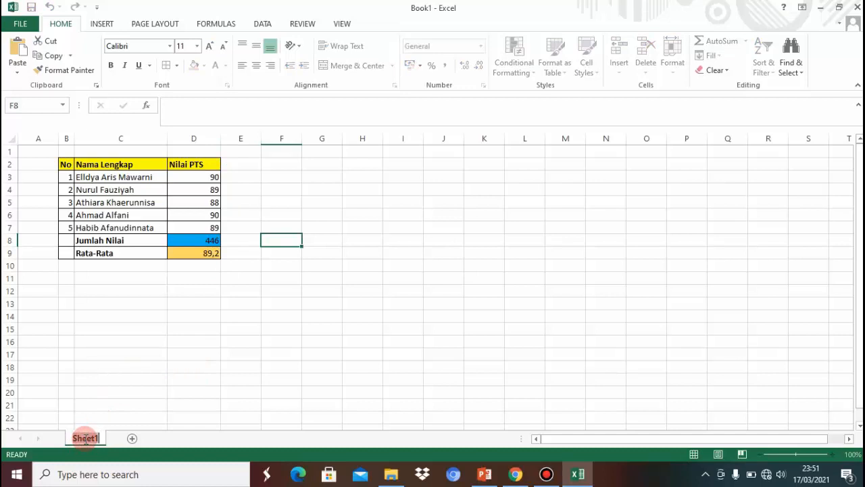
text(Nilai PTS)
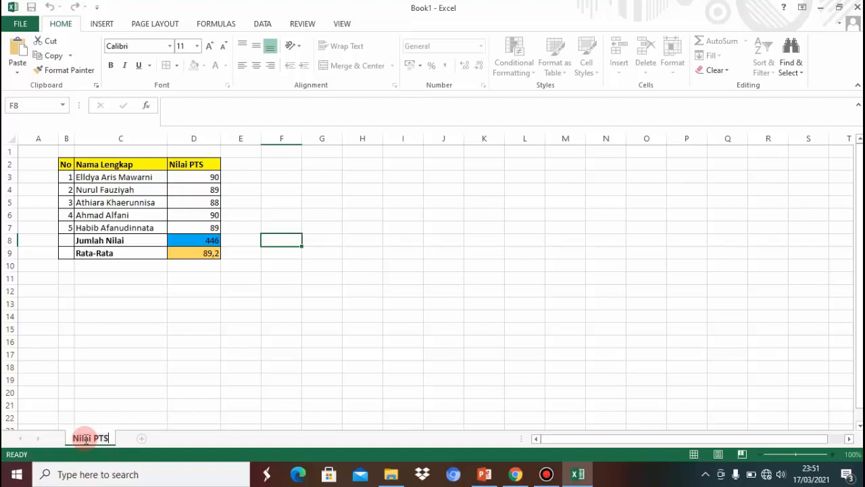
key(Return)
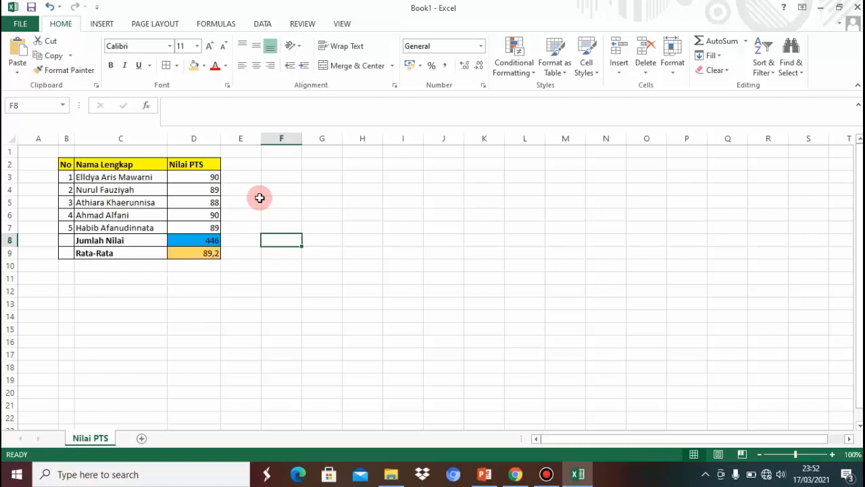
Save as .xlsx in TIK KELAS 5, named TIK FUNGSI plus the student's name and class
click(17, 22)
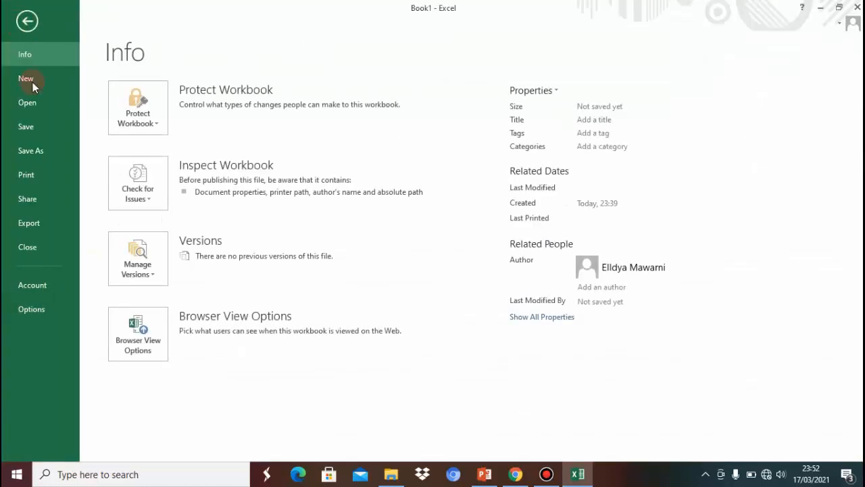
click(35, 144)
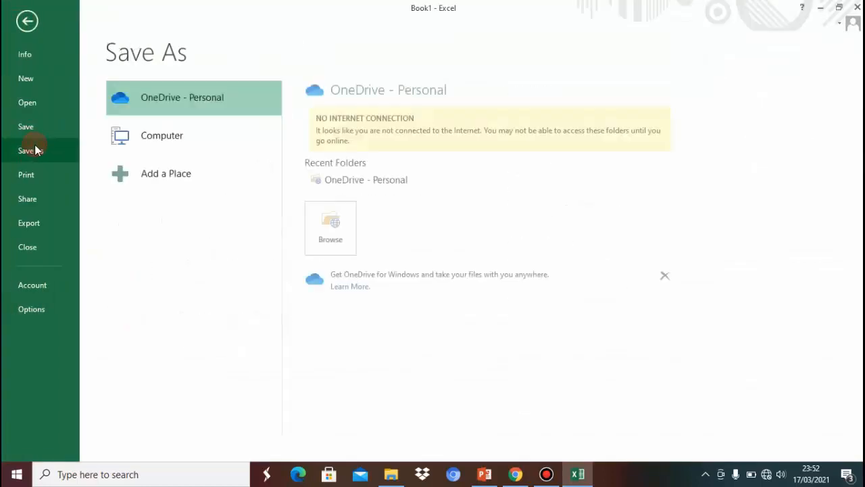
click(215, 140)
click(404, 140)
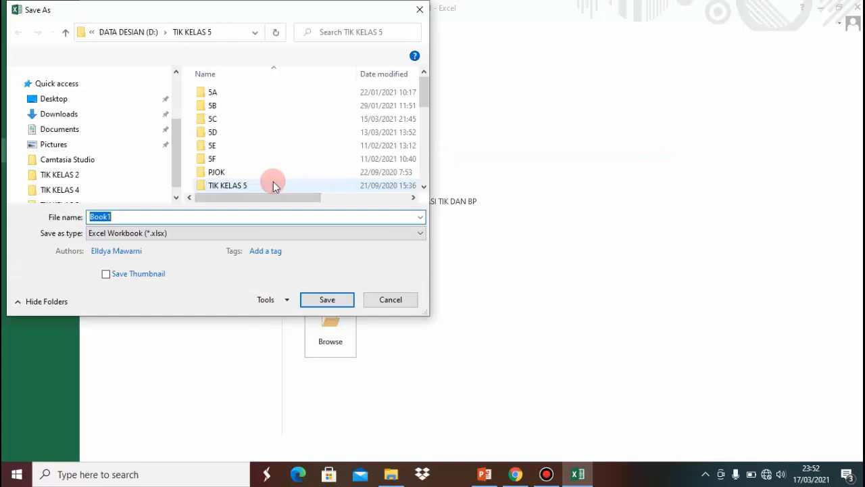
click(137, 214)
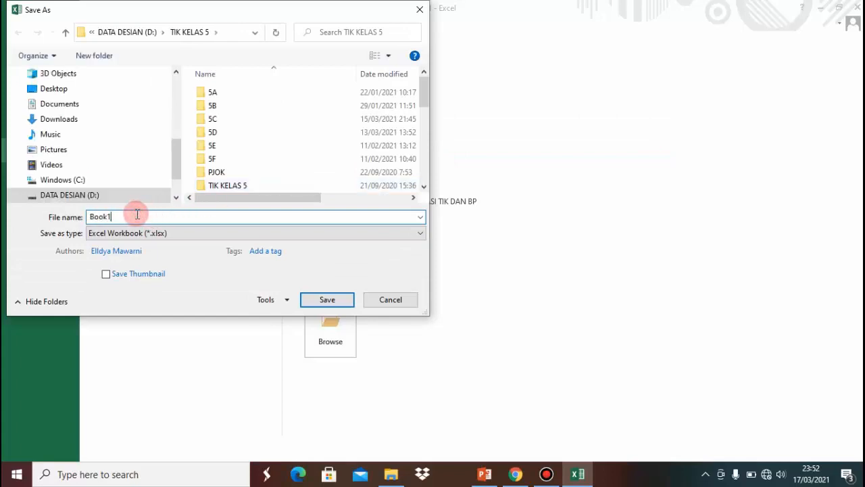
key(BackSpace)
key(BackSpace)
key(BackSpace)
key(BackSpace)
key(BackSpace)
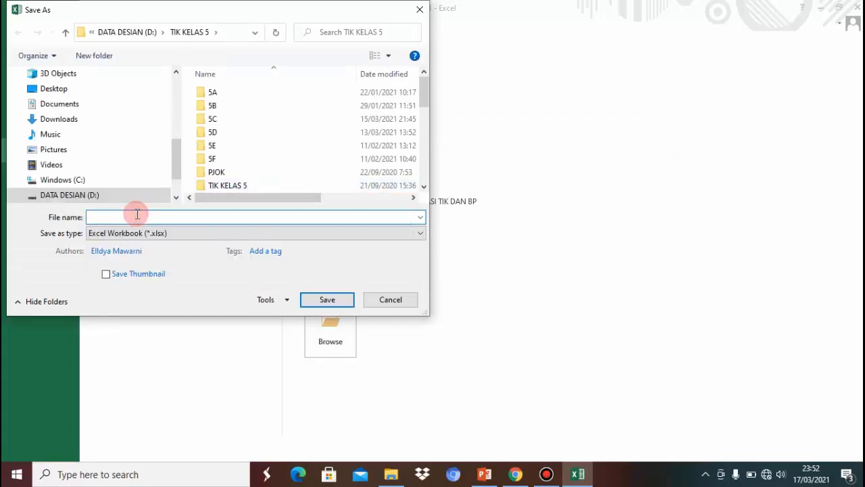
text(TIK )
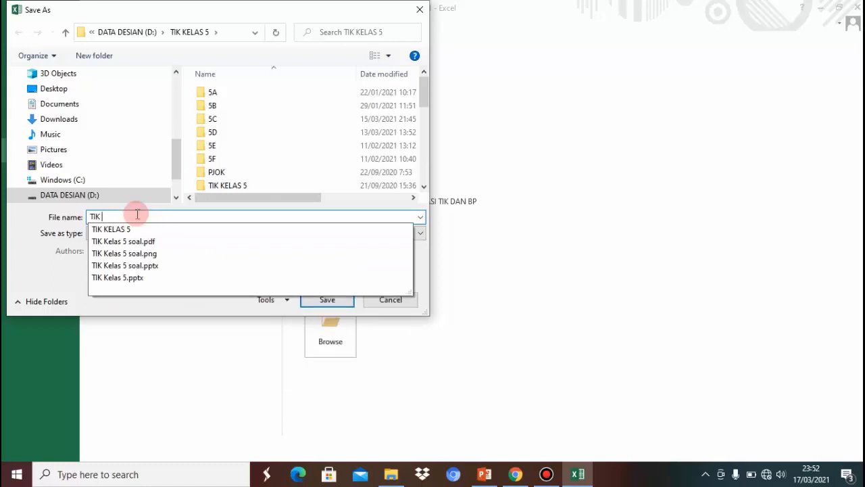
text(FUNGSI)
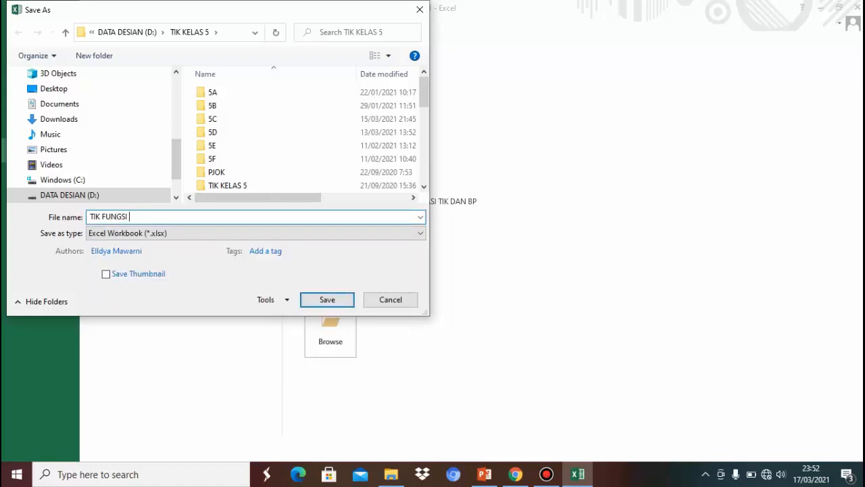
text( ELLDYA 5D)
click(325, 300)
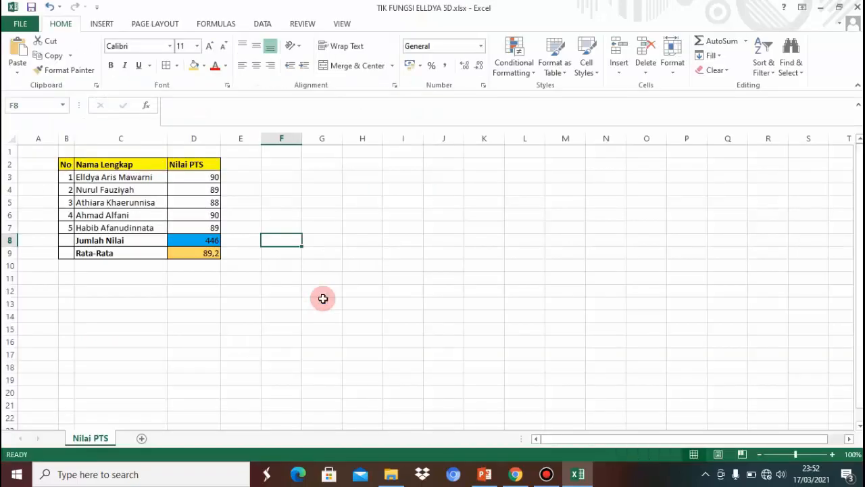